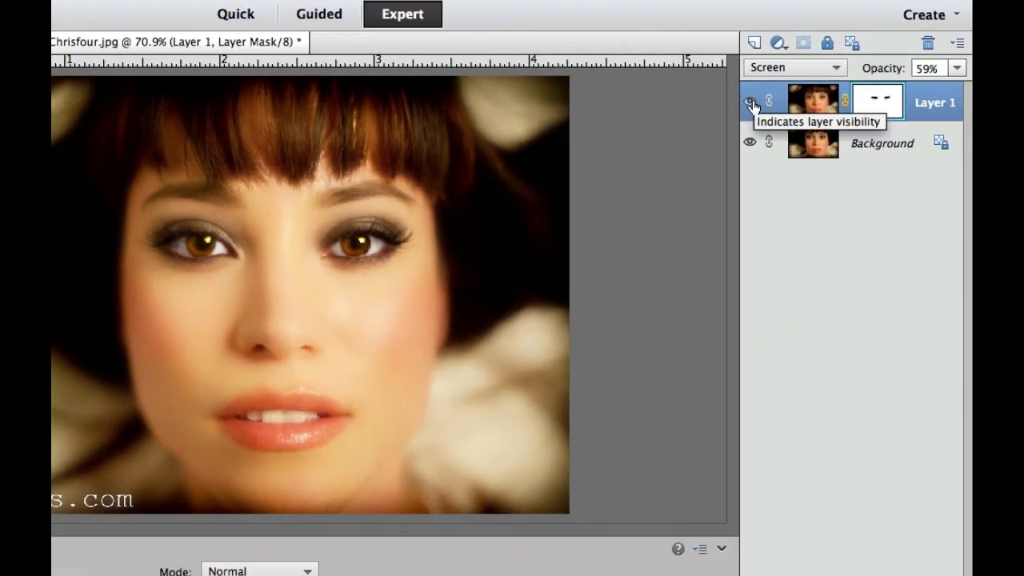
Step: Hide and show Layer 1 to compare the dark-haired portrait with and without its glow
left_click(750, 103)
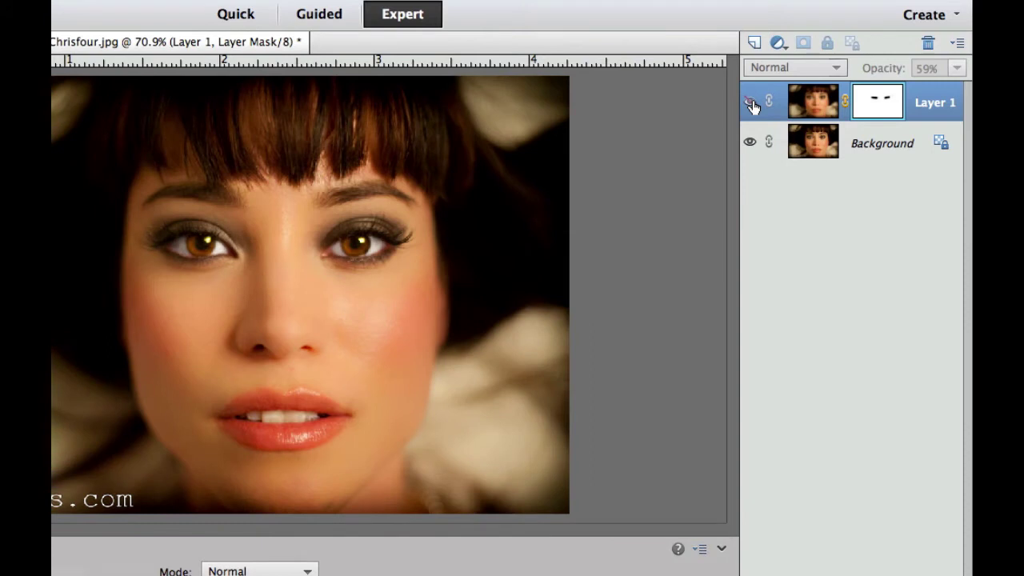
left_click(751, 103)
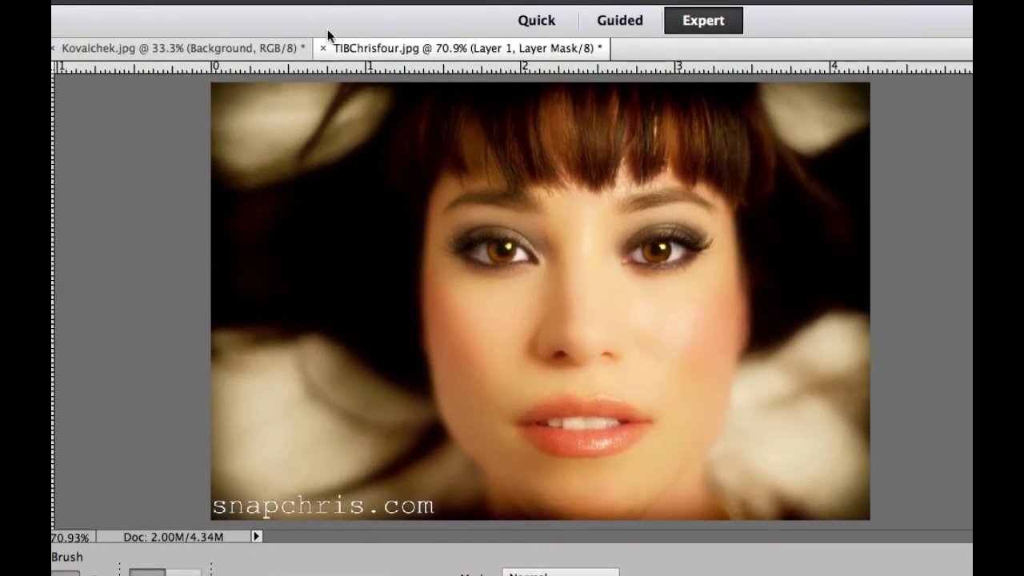
left_click(231, 47)
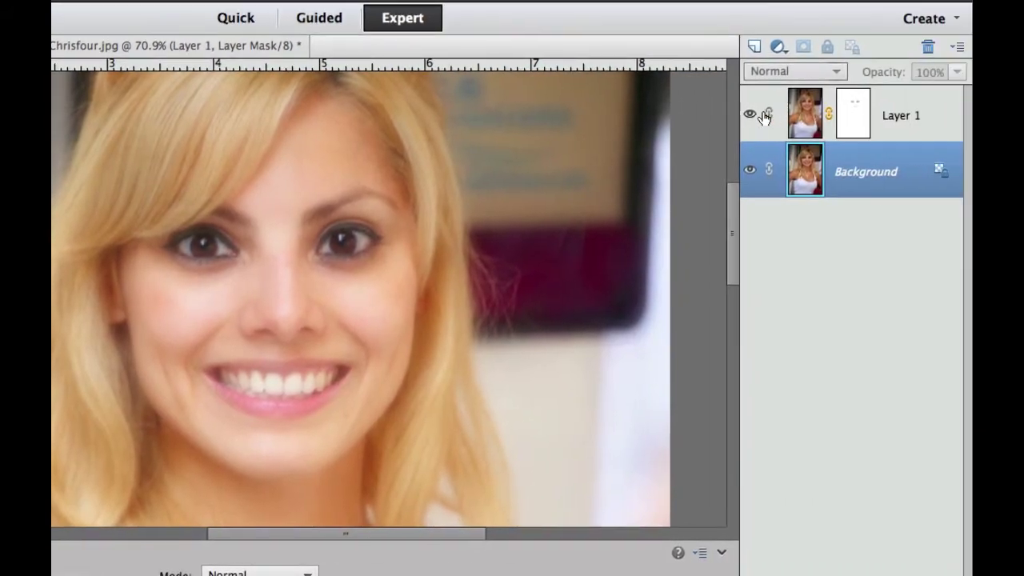
left_click(749, 115)
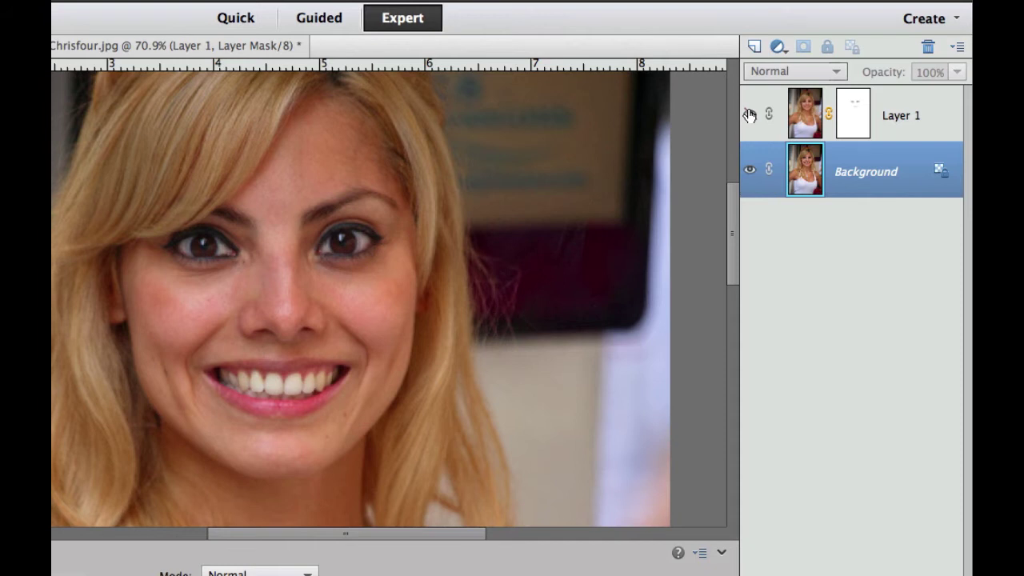
left_click(750, 114)
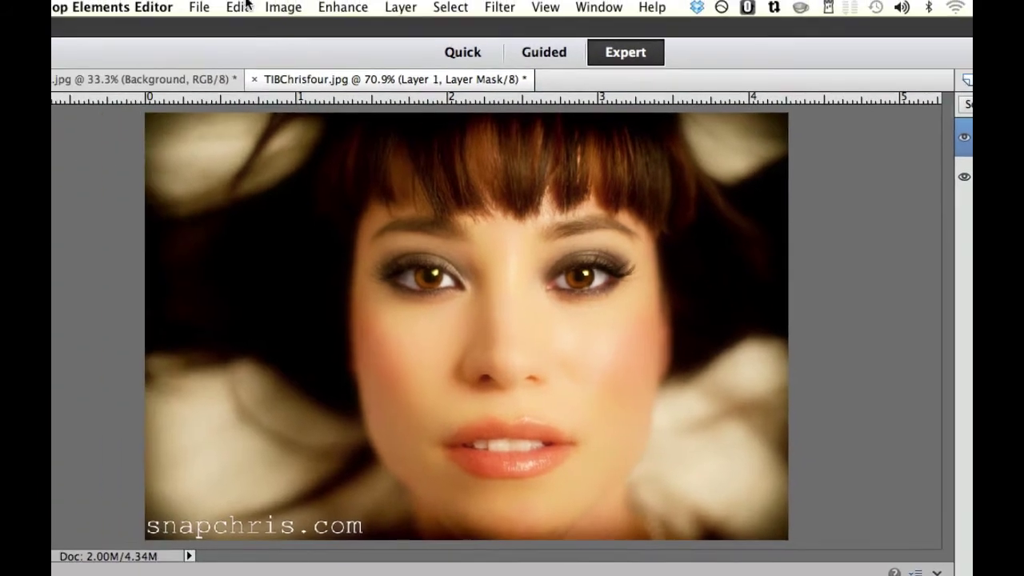
Step: Revert TIBChrisfour.jpg to its original and duplicate the Background onto Layer 1
left_click(238, 8)
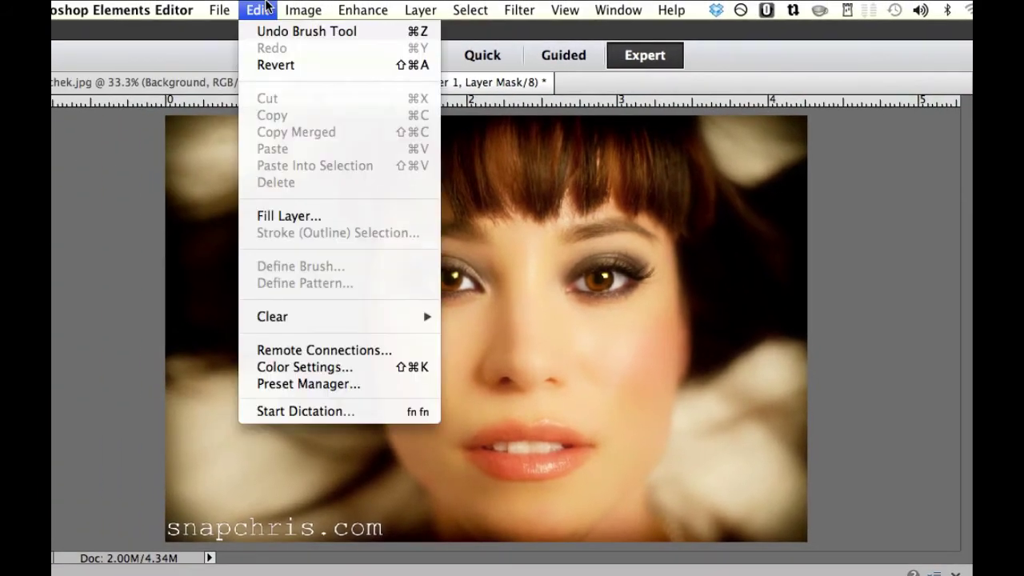
left_click(275, 65)
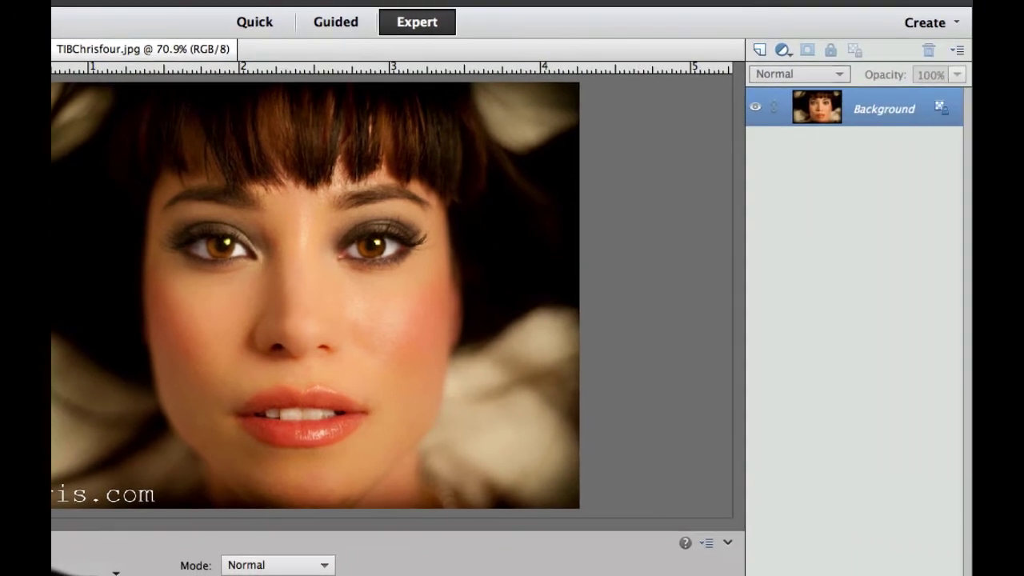
key("super+j")
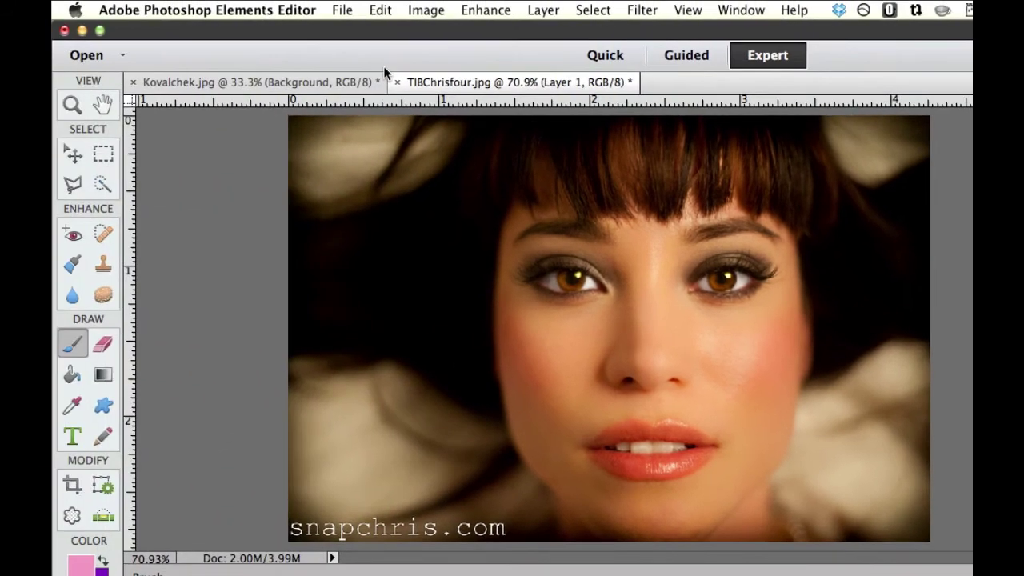
Step: Apply a Gaussian Blur of 13.8 pixels radius to Layer 1
left_click(642, 9)
mouse_move(670, 150)
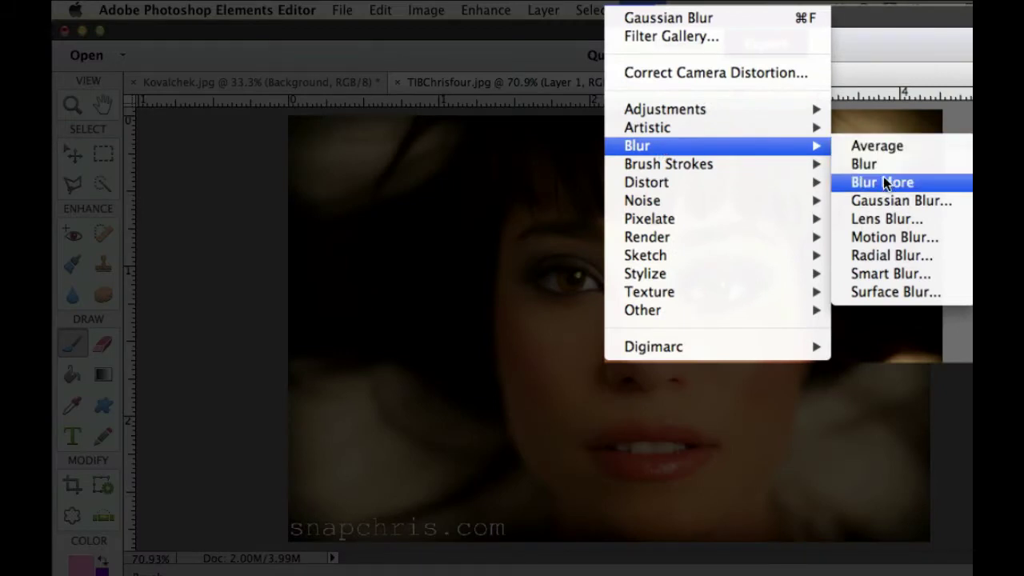
left_click(882, 198)
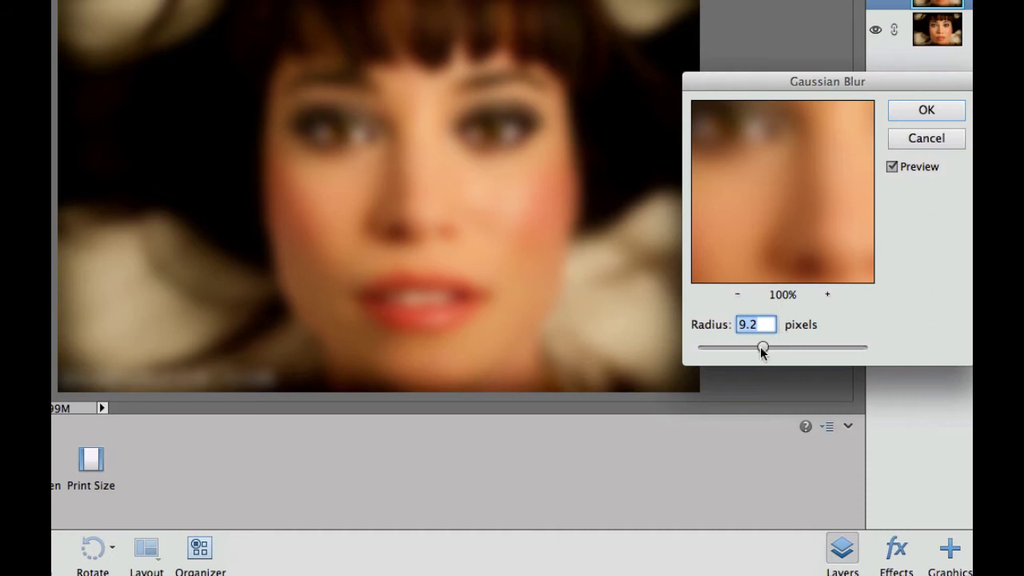
left_click_drag(760, 349, 770, 347)
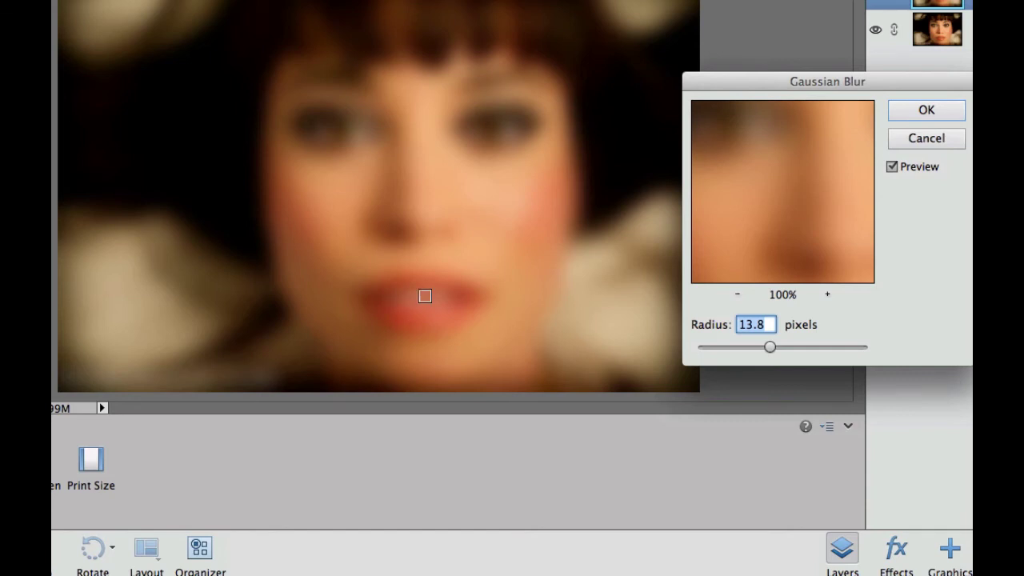
left_click(925, 111)
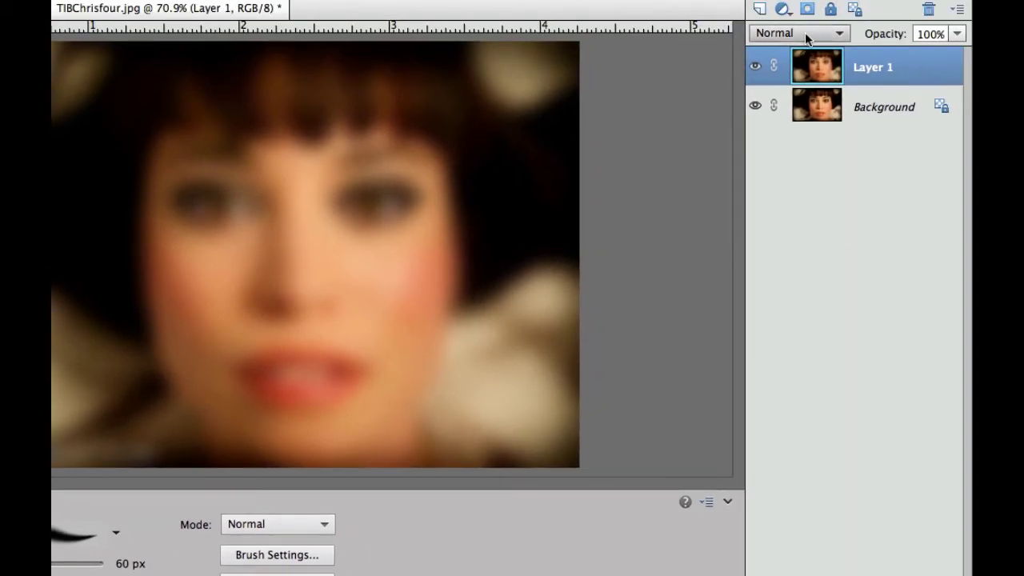
Step: Set Layer 1 to Screen blending at 52% opacity, then toggle it to compare
left_click(804, 31)
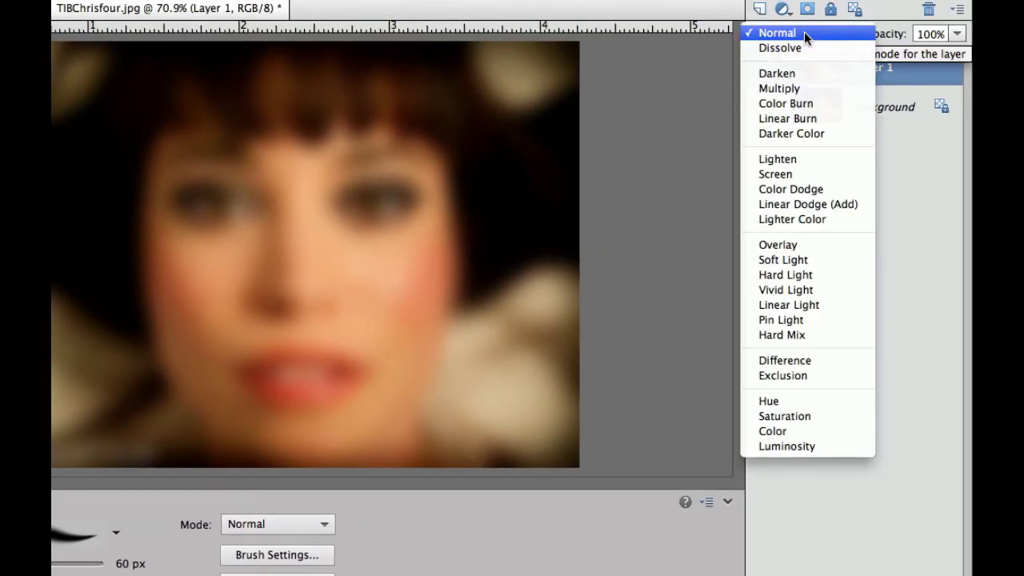
left_click(796, 173)
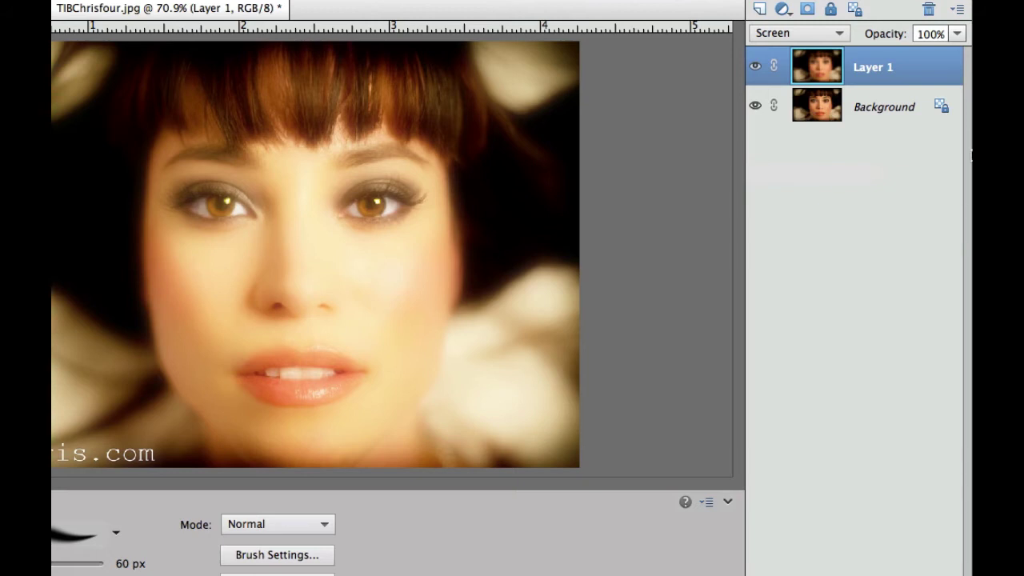
left_click(955, 33)
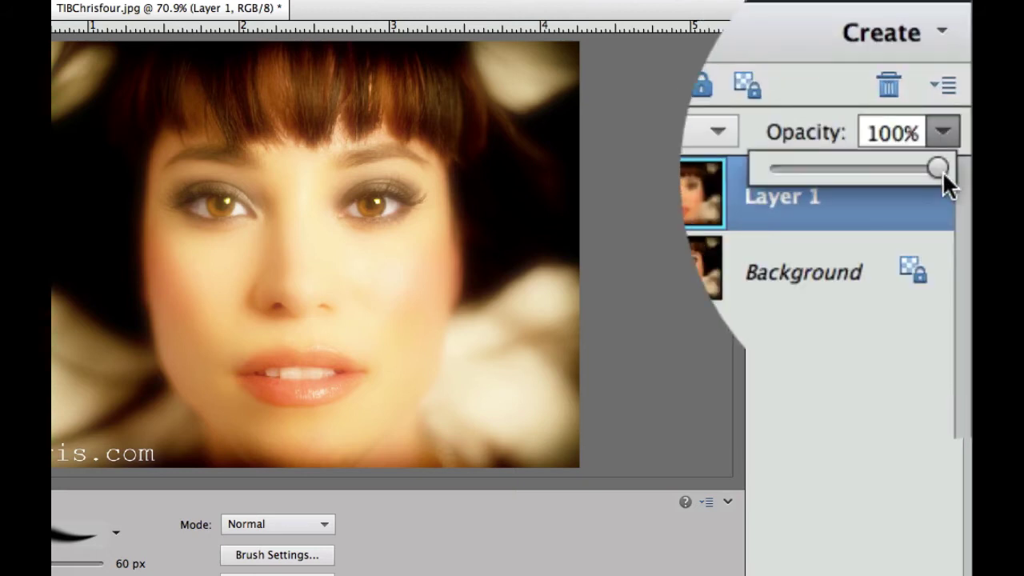
left_click_drag(934, 169, 854, 170)
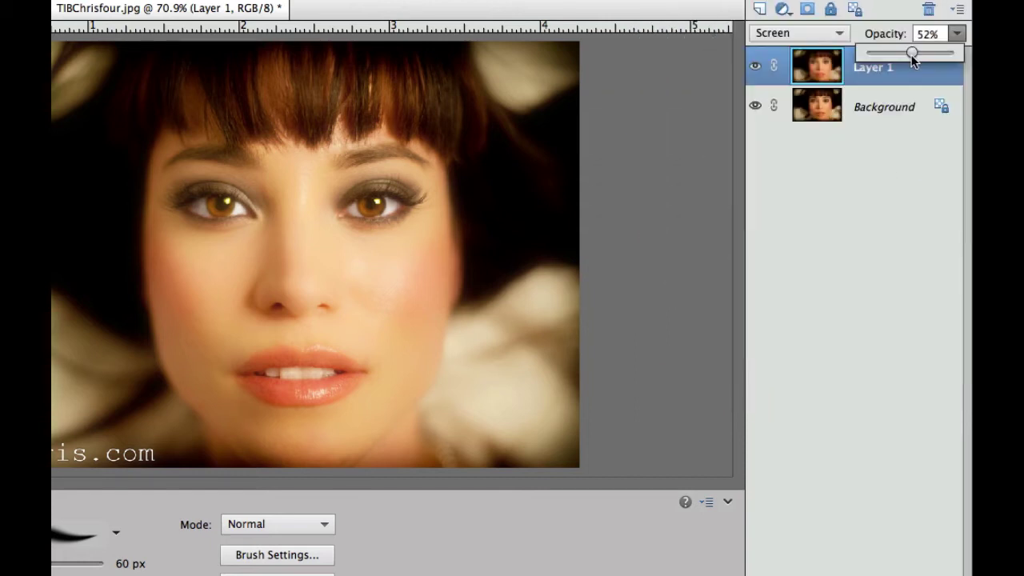
left_click(869, 156)
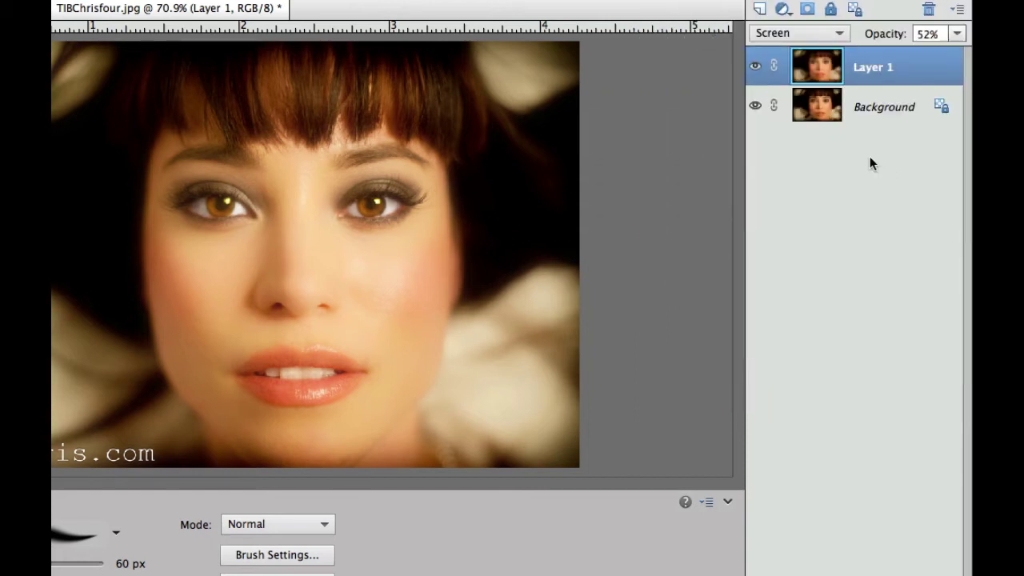
left_click(756, 68)
left_click(756, 68)
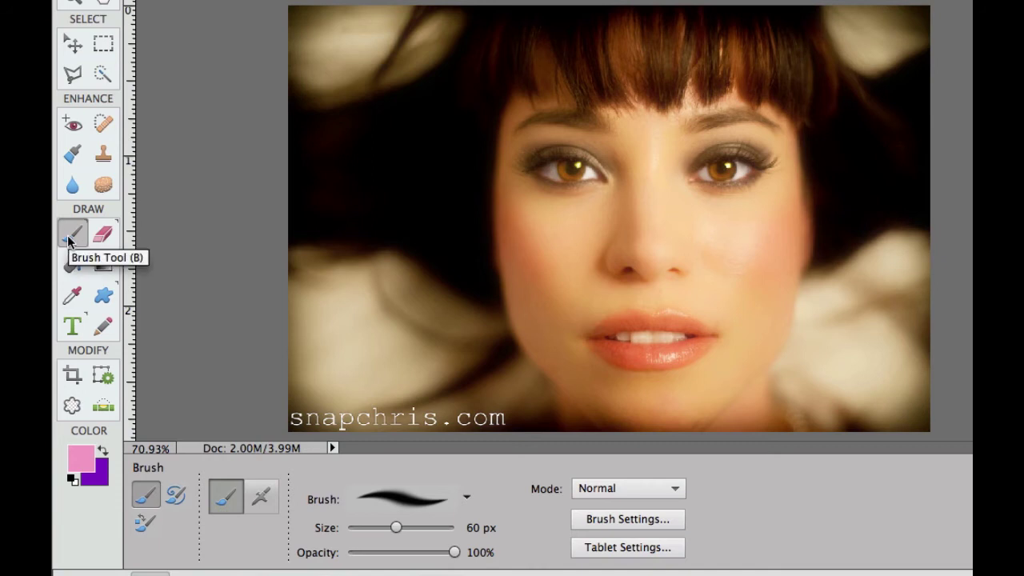
Step: Reset to black foreground, confirm 0% brush hardness, and enlarge the brush to 70 px
key("d")
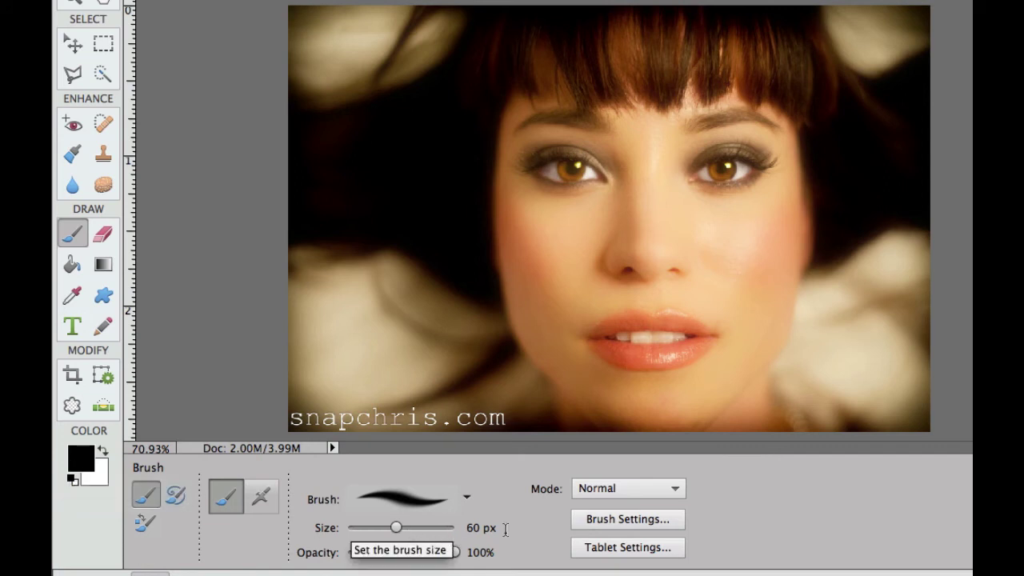
left_click(598, 519)
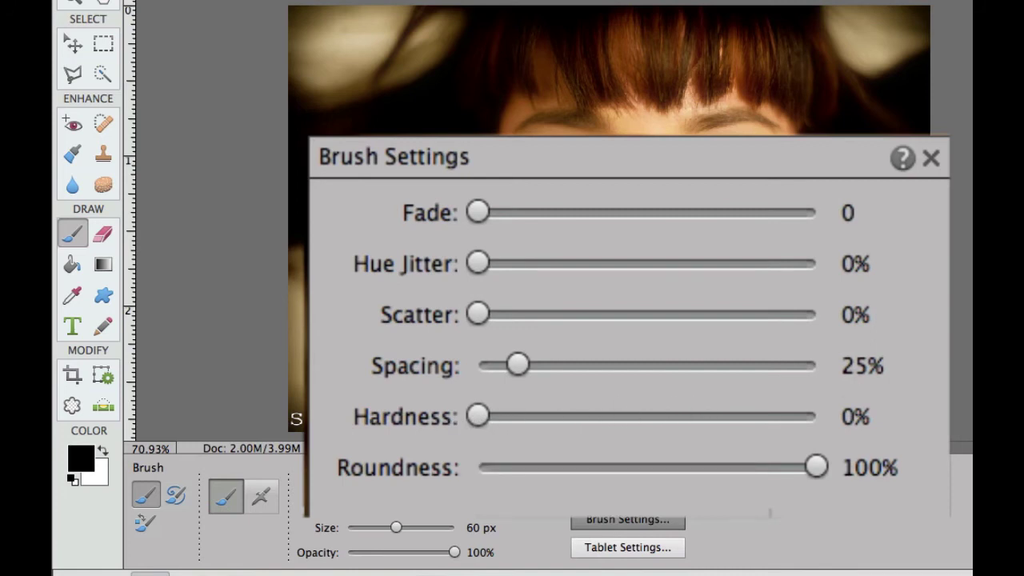
key("Escape")
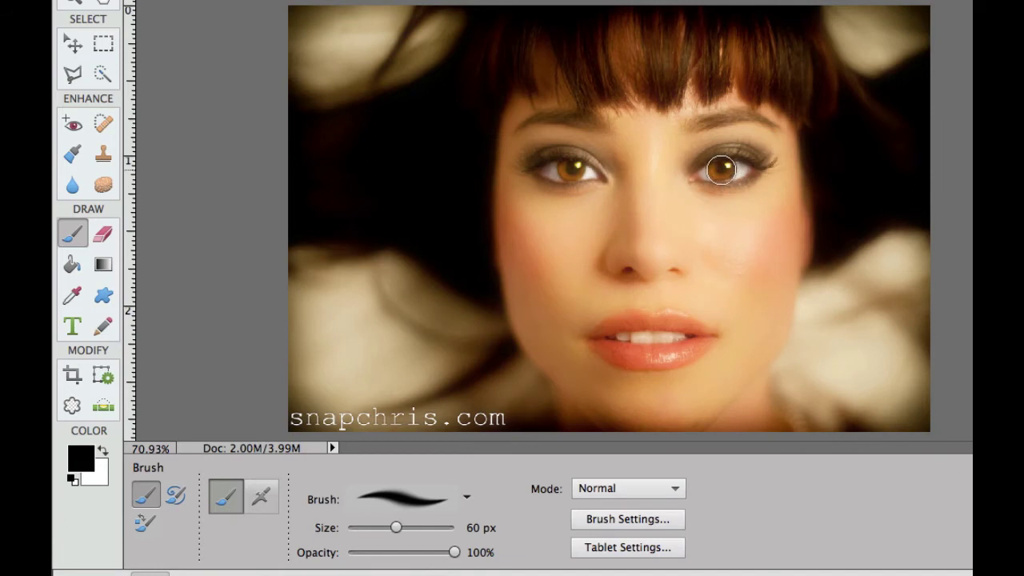
key("bracketright")
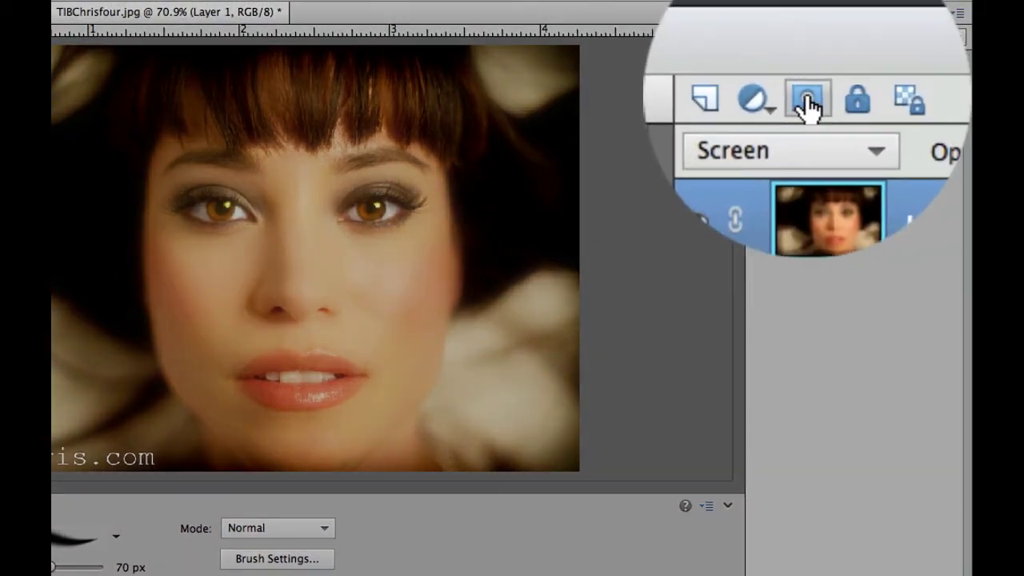
Step: Mask Layer 1 and paint black over both eyes, then toggle the glow to compare
left_click(807, 13)
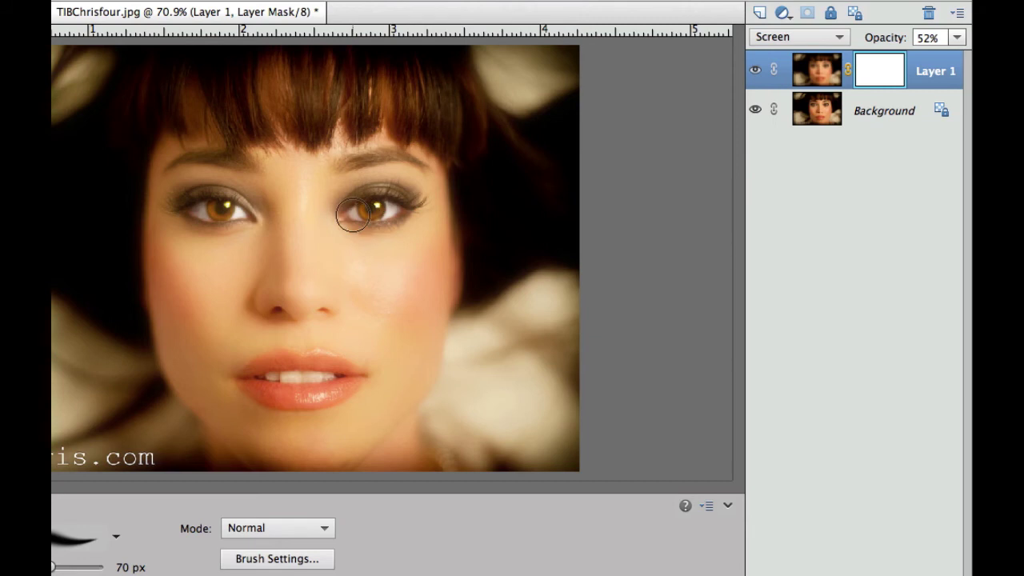
left_click_drag(352, 214, 390, 210)
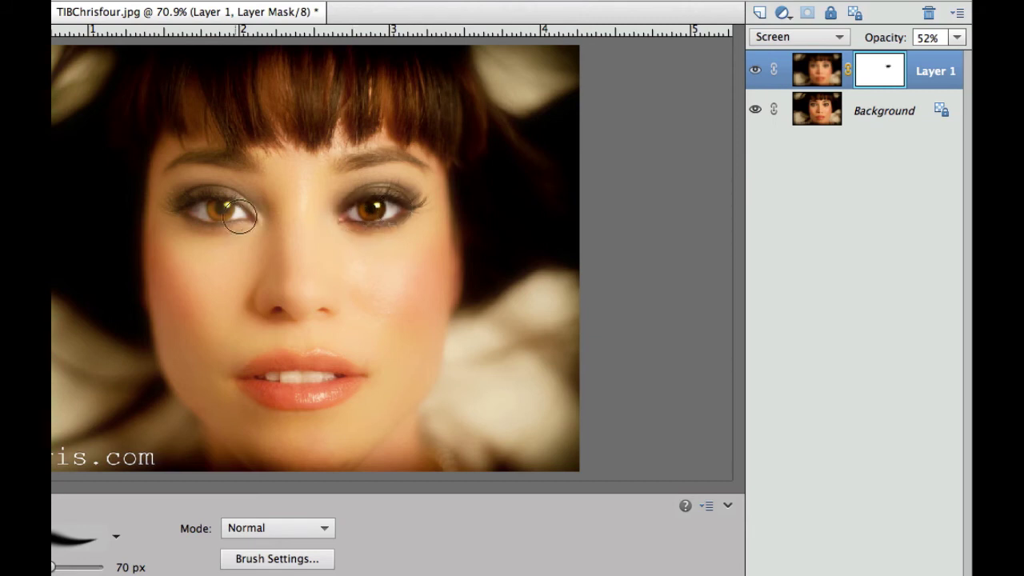
left_click_drag(240, 216, 171, 211)
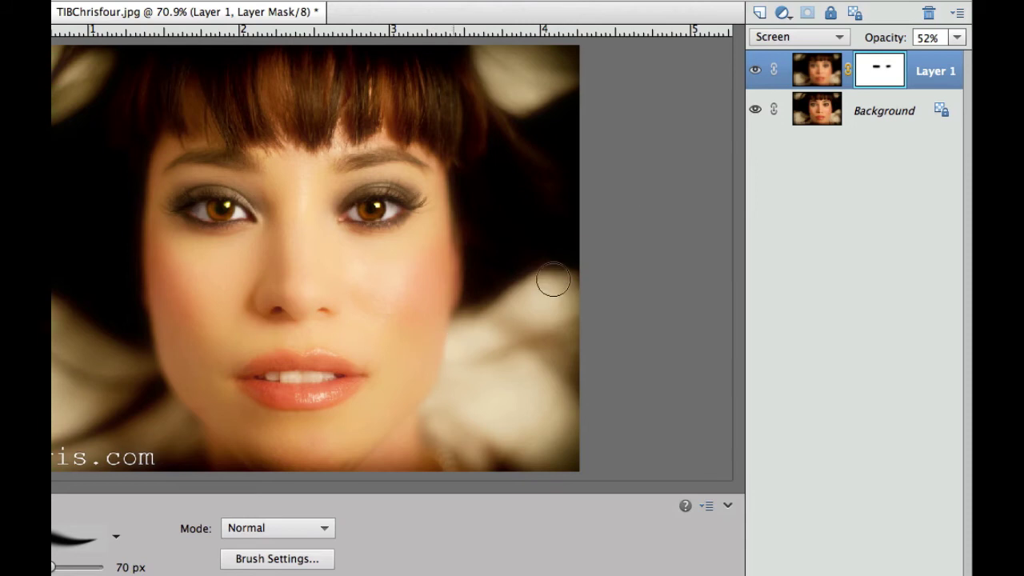
left_click(755, 70)
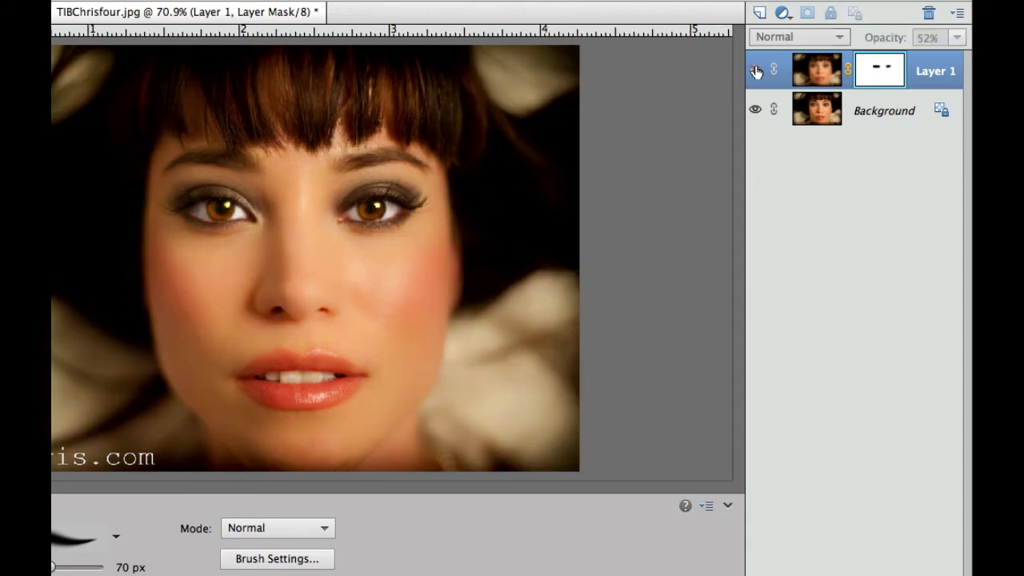
left_click(755, 70)
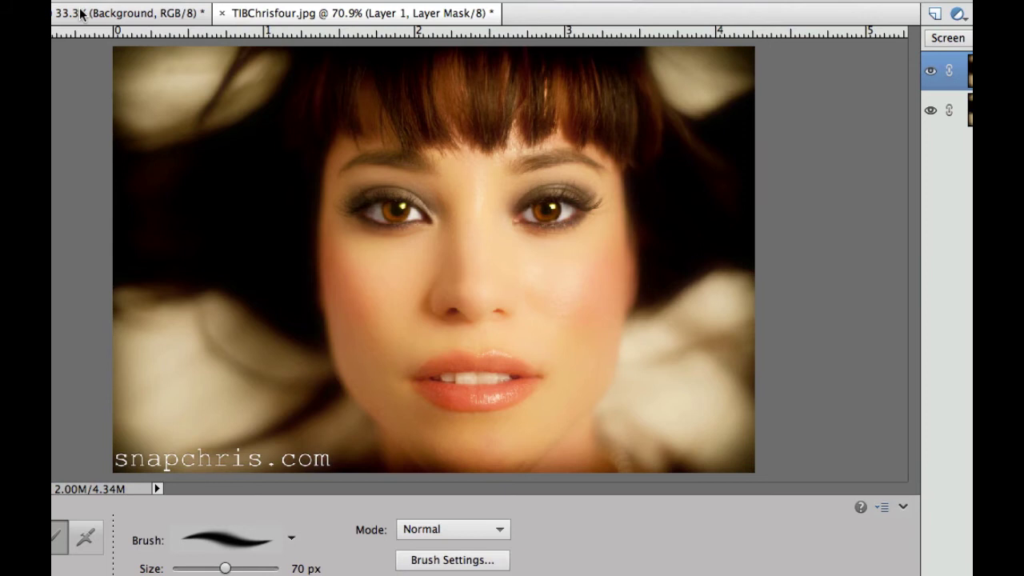
Step: Switch to Kovalchek.jpg, revert it to the original, and duplicate it onto Layer 1
left_click(80, 13)
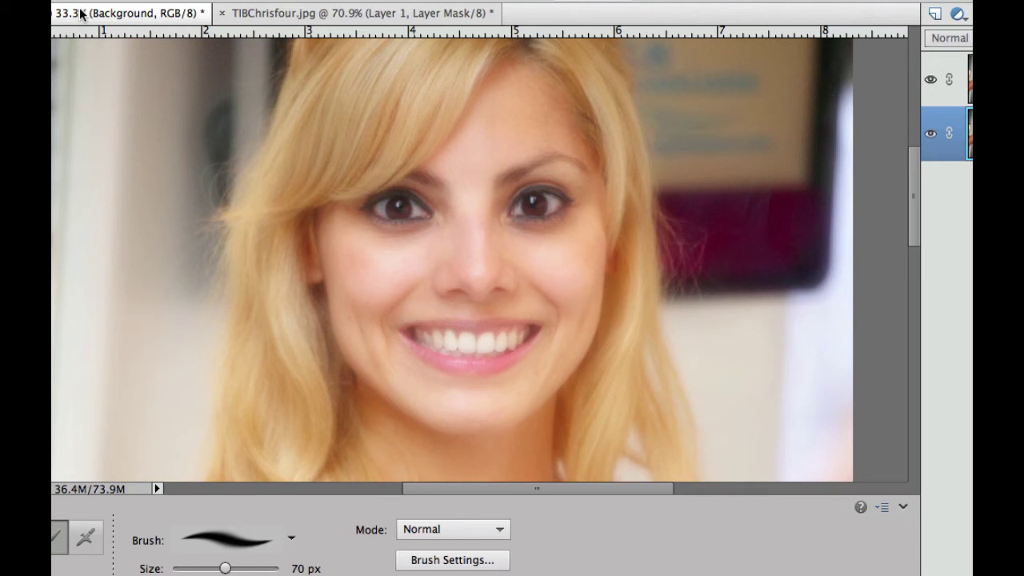
left_click(295, 10)
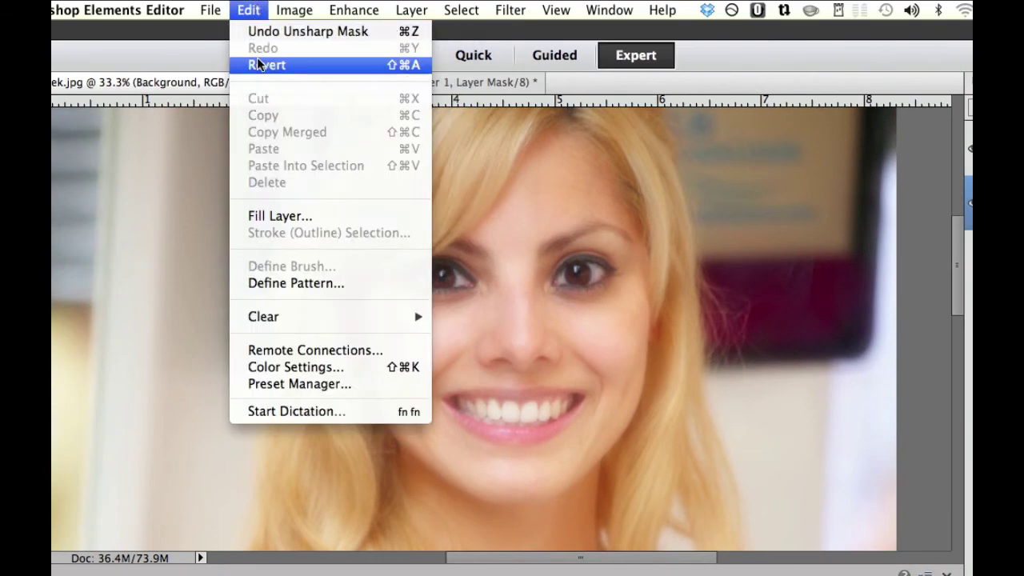
left_click(257, 65)
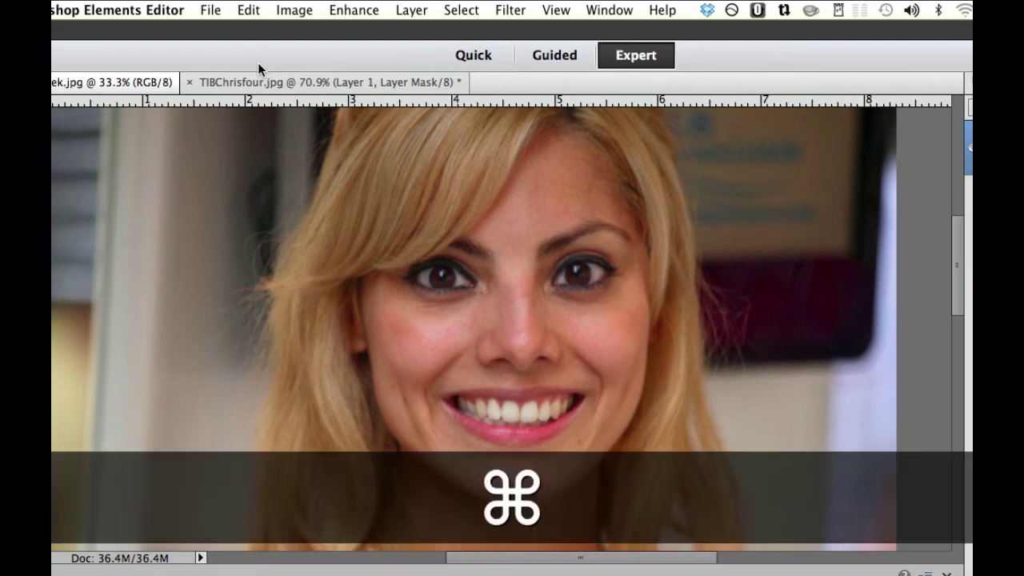
key("super+j")
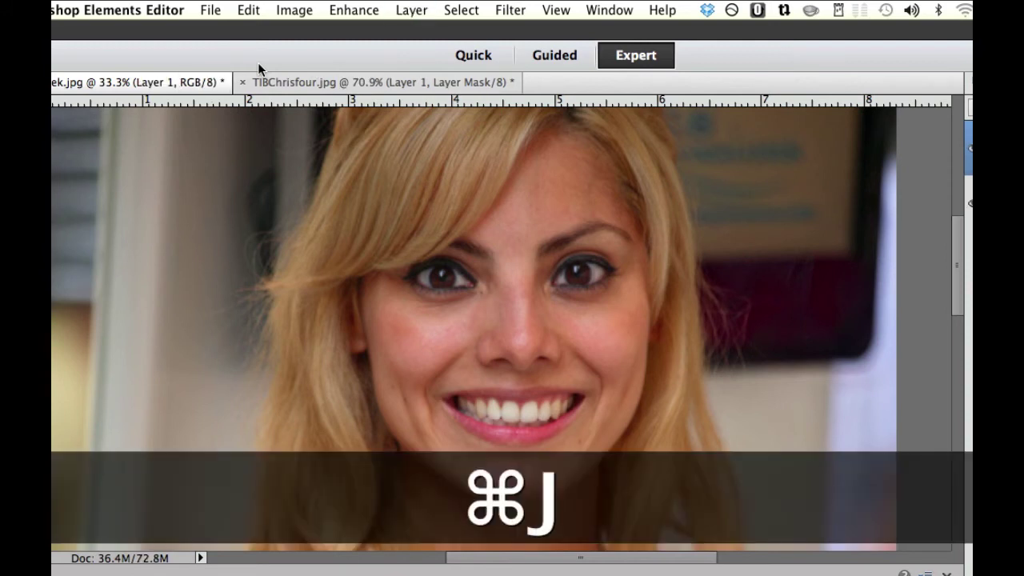
Step: Apply a 16.6-pixel Gaussian Blur to the blonde portrait's Layer 1
left_click(499, 8)
mouse_move(590, 154)
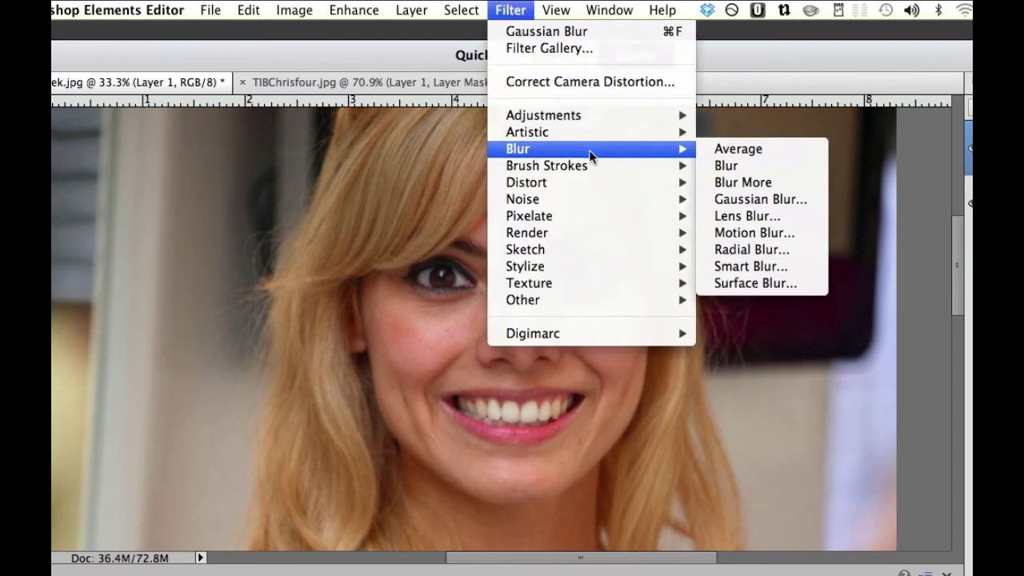
left_click(748, 199)
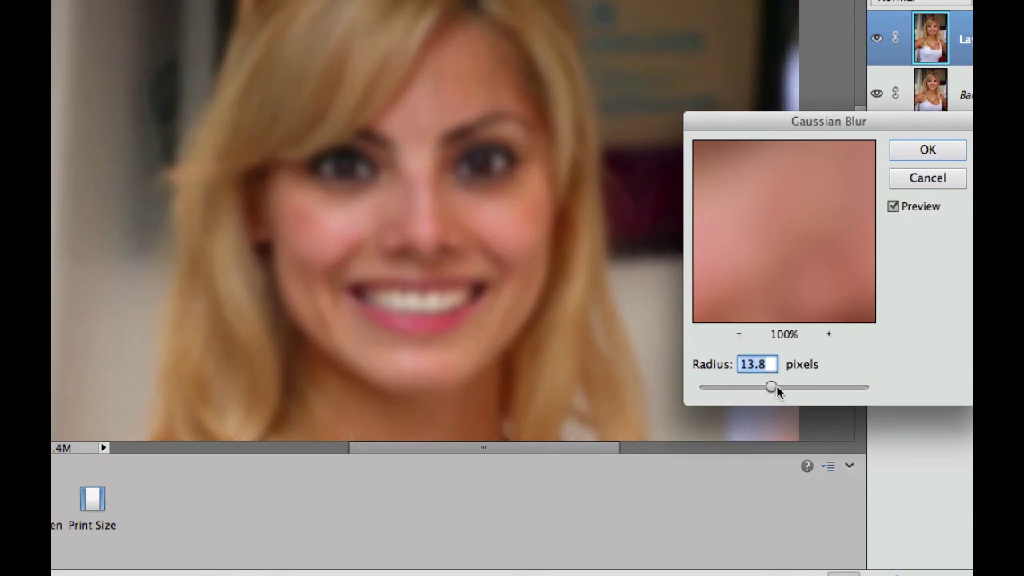
left_click_drag(776, 385, 773, 386)
left_click(912, 151)
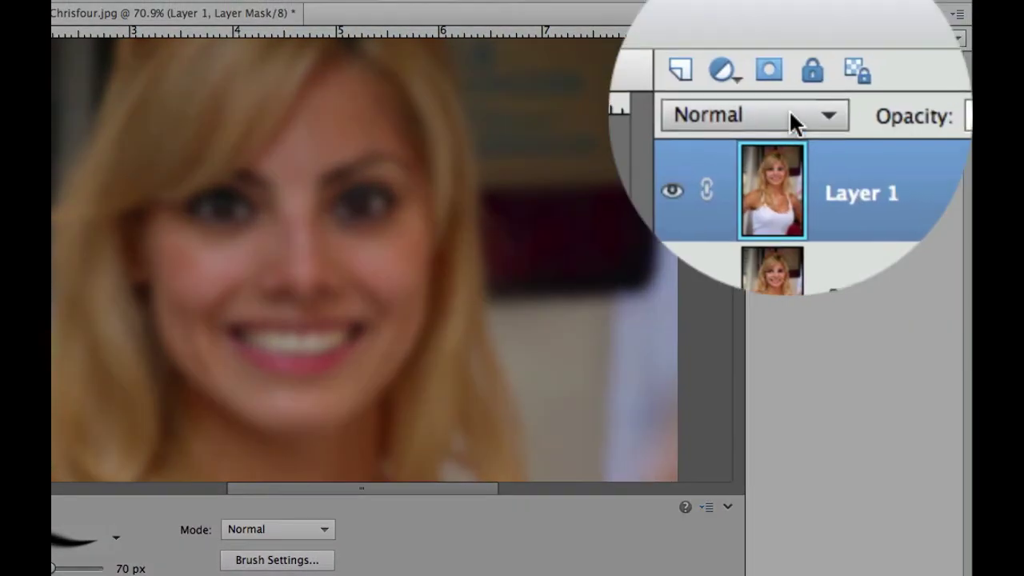
Step: Give the blonde portrait's Layer 1 Screen blending at 61% opacity
left_click(791, 114)
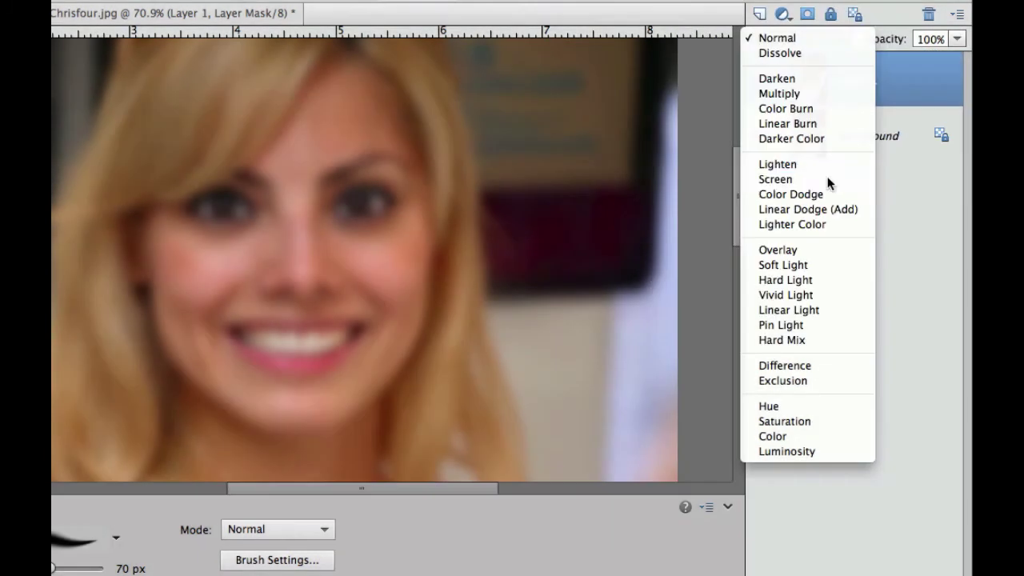
left_click(829, 182)
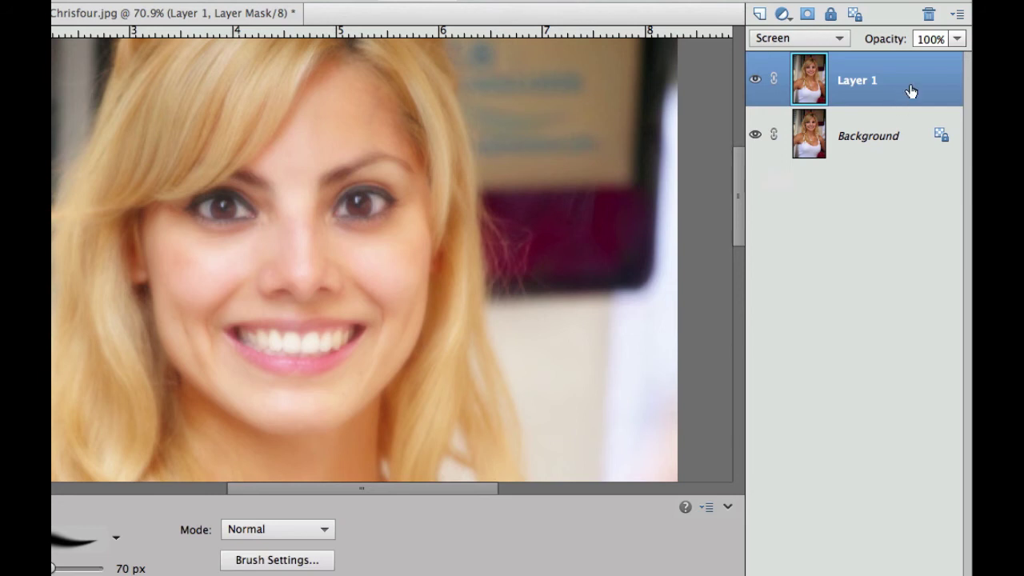
left_click(957, 39)
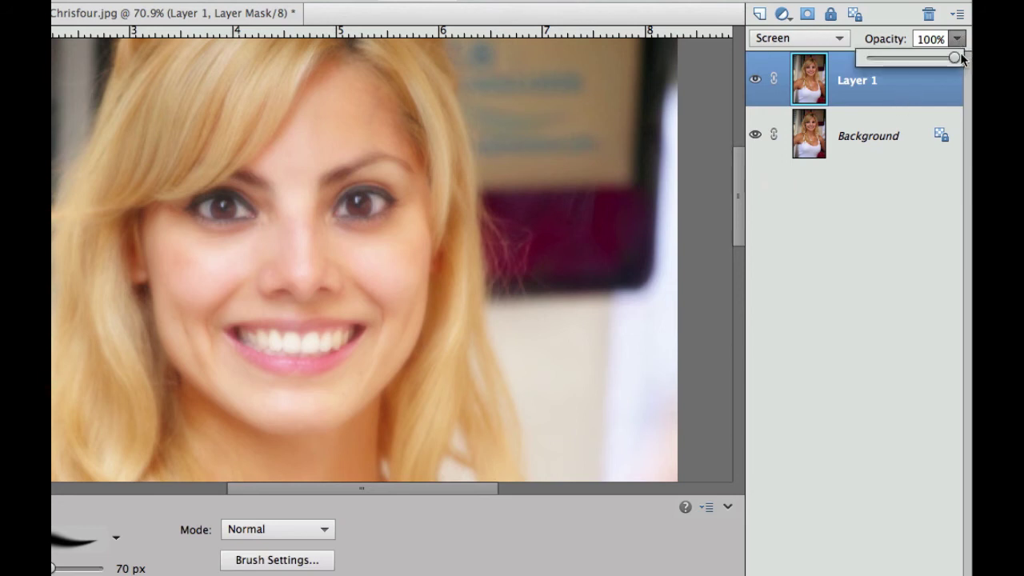
left_click_drag(956, 56, 913, 59)
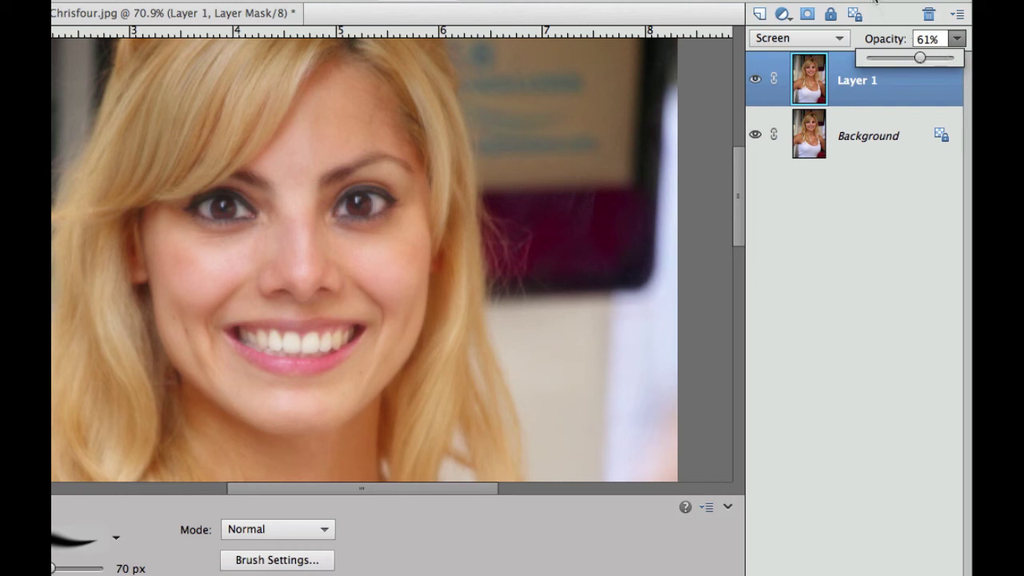
left_click(880, 8)
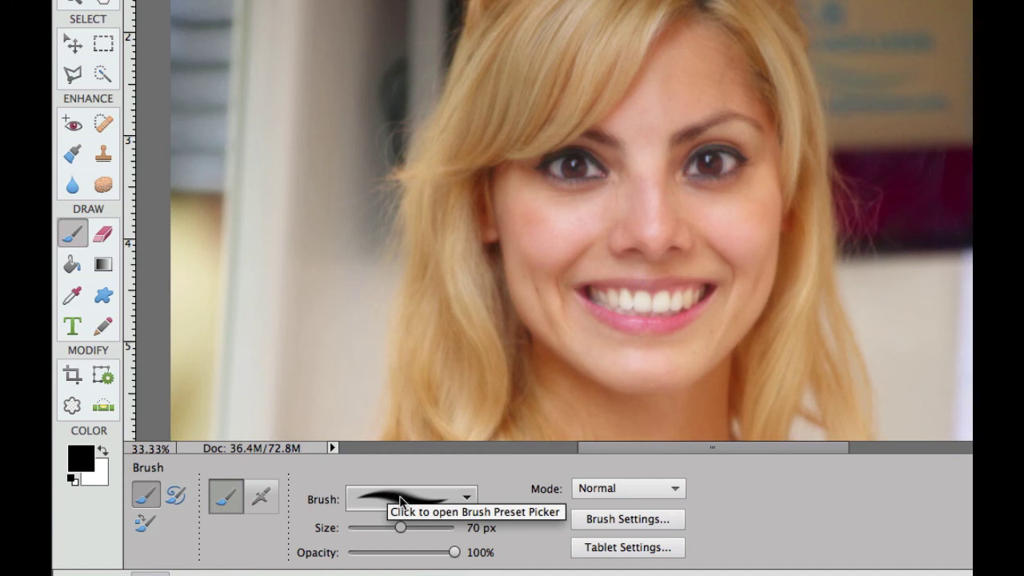
Step: Set the brush opacity to 5% and its size to 150 px
left_click(616, 520)
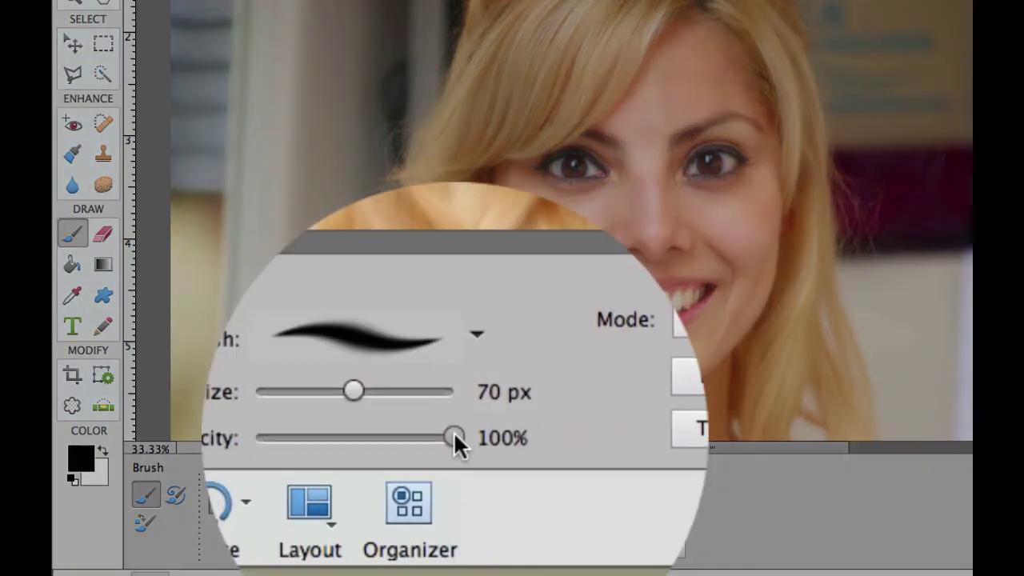
left_click_drag(454, 433, 350, 434)
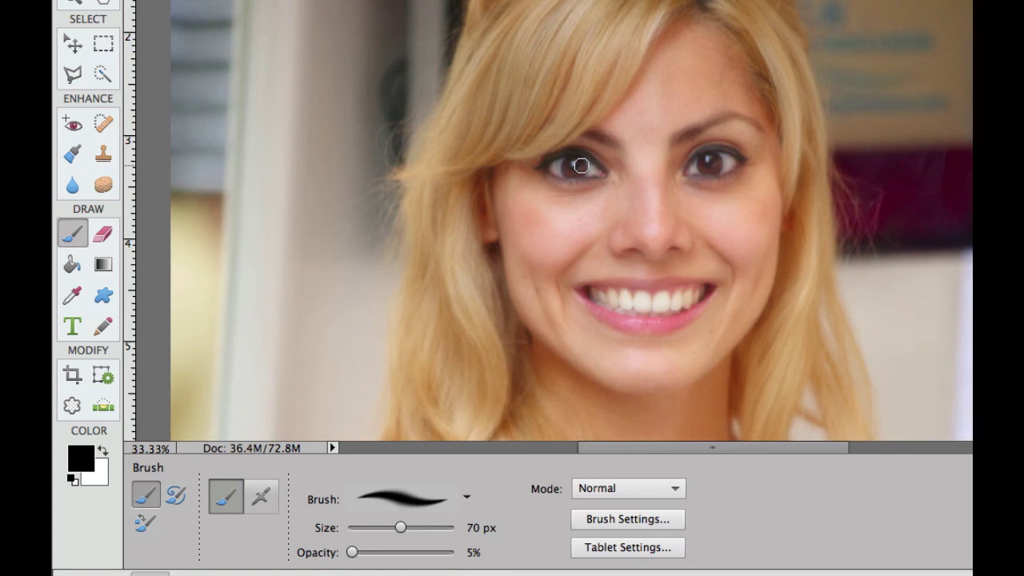
key("bracketright")
key("bracketright")
key("bracketright")
key("bracketright")
key("bracketright")
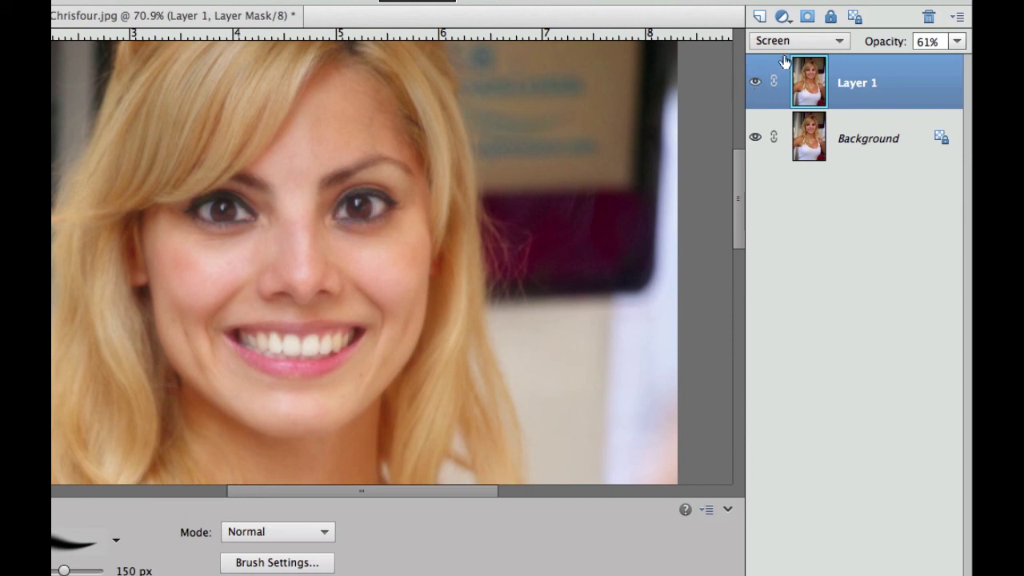
Step: Add a layer mask to Layer 1 and paint black over both eyes and the teeth
left_click(807, 16)
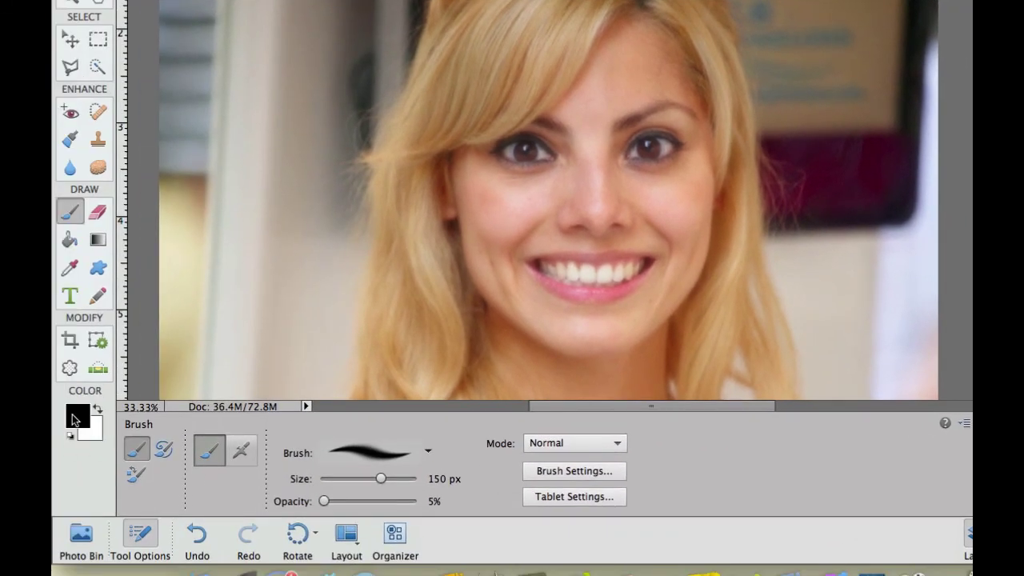
mouse_move(663, 171)
left_mouse_down()
mouse_move(639, 153)
mouse_move(672, 145)
mouse_move(635, 150)
mouse_move(665, 152)
left_mouse_up()
mouse_move(552, 167)
left_mouse_down()
mouse_move(512, 147)
mouse_move(544, 160)
mouse_move(522, 154)
left_mouse_up()
mouse_move(560, 272)
left_mouse_down()
mouse_move(611, 280)
mouse_move(554, 272)
mouse_move(644, 273)
mouse_move(566, 273)
mouse_move(632, 272)
left_mouse_up()
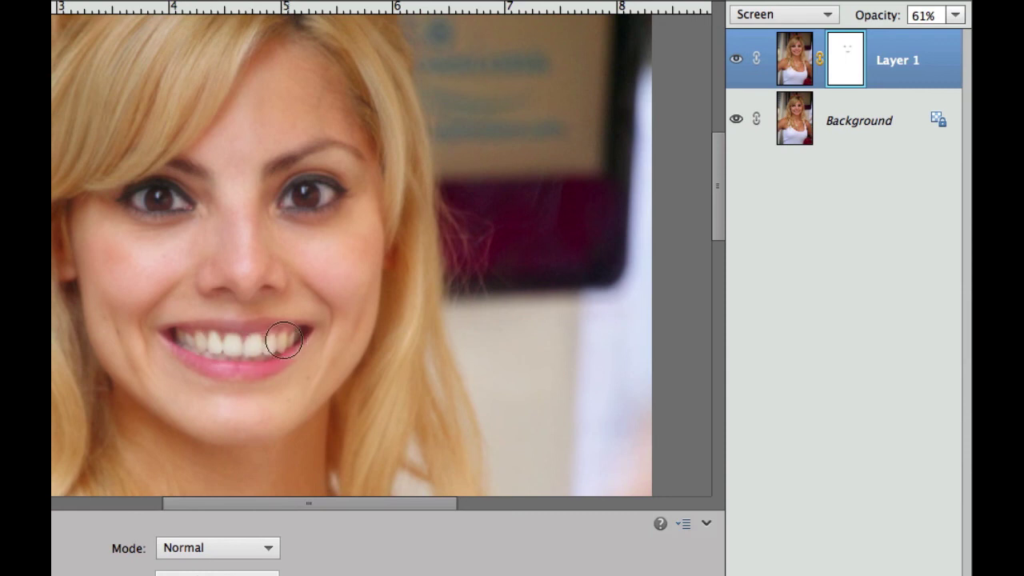
mouse_move(284, 340)
left_mouse_down()
mouse_move(223, 351)
mouse_move(188, 342)
mouse_move(272, 337)
left_mouse_up()
left_click(735, 62)
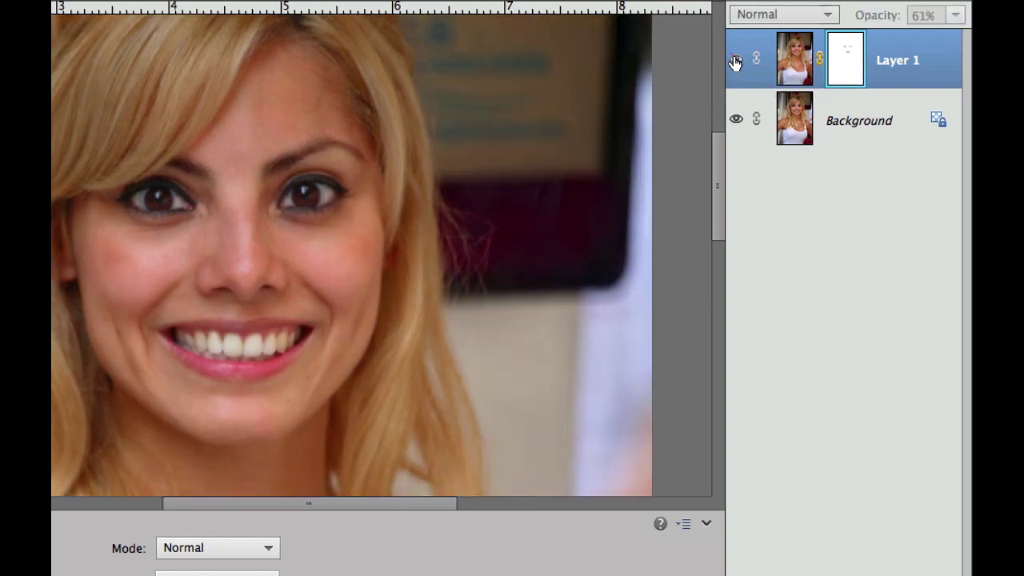
left_click(735, 62)
left_click(736, 63)
left_click(735, 63)
left_click(735, 62)
left_click(735, 62)
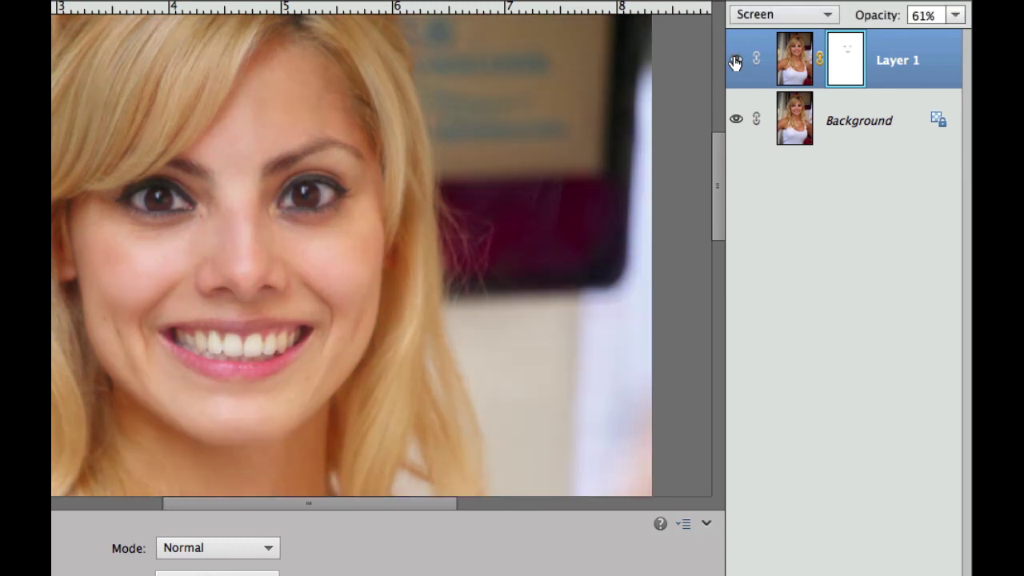